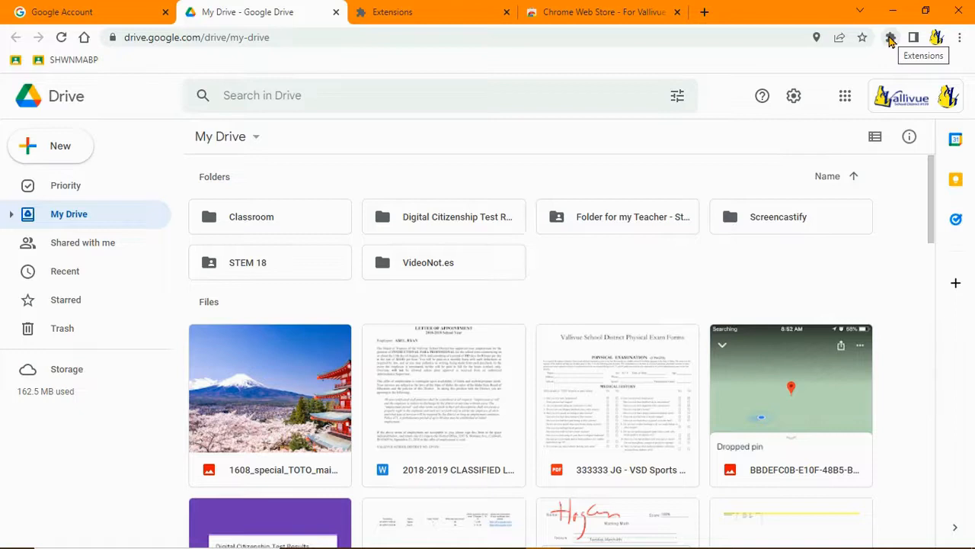
# Open the Chrome Web Store from the extension management page and browse the For Vallivue School District collection.
pyautogui.click(890, 38)
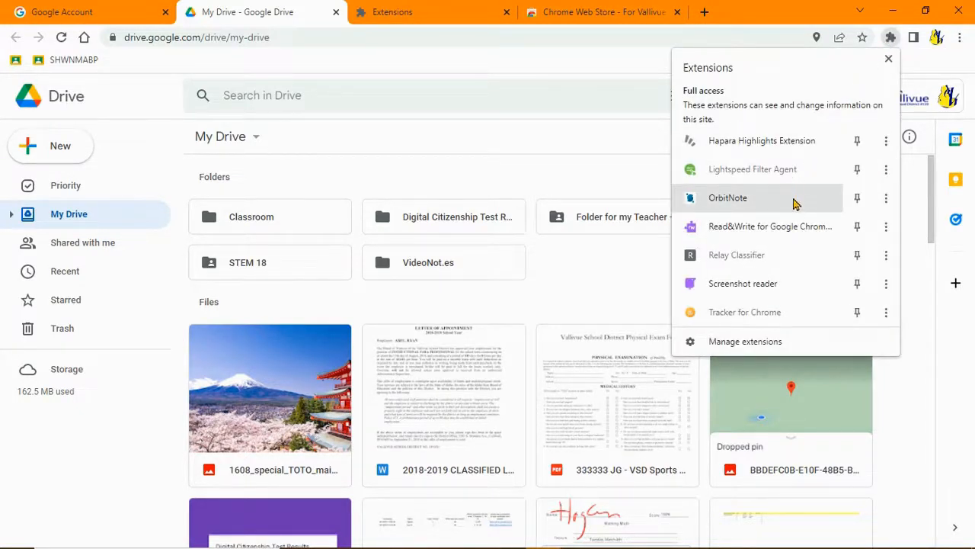
pyautogui.click(737, 342)
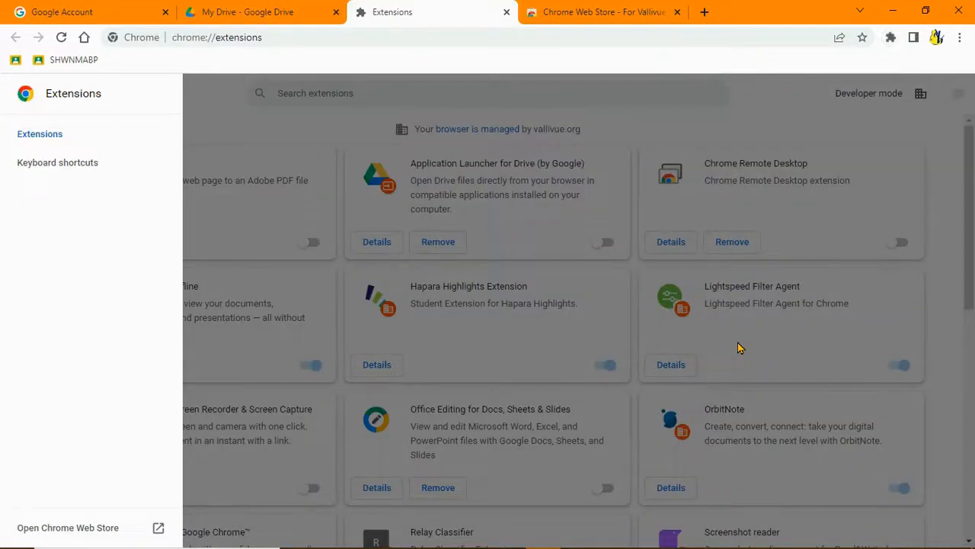
pyautogui.click(64, 531)
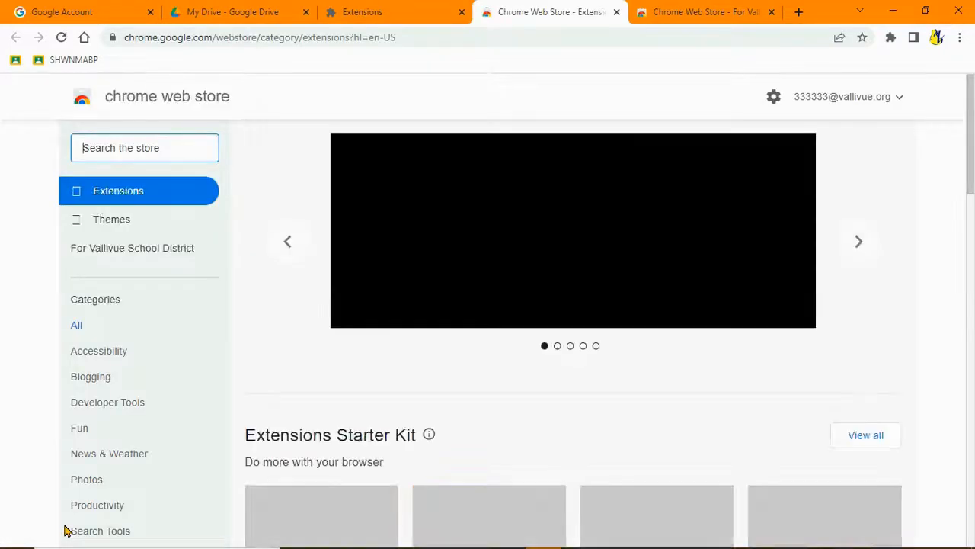
pyautogui.click(132, 248)
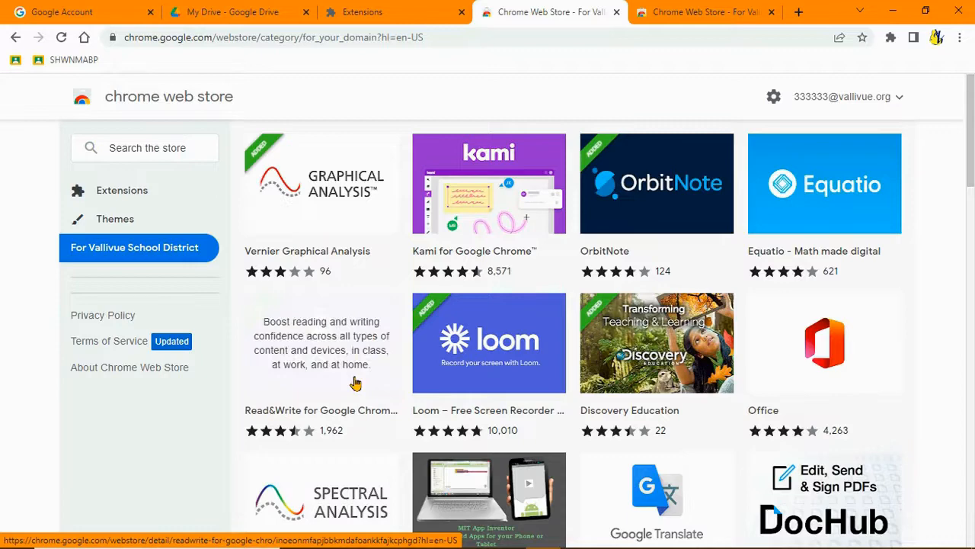
pyautogui.scroll(-8, 354, 383)
pyautogui.scroll(5, 354, 382)
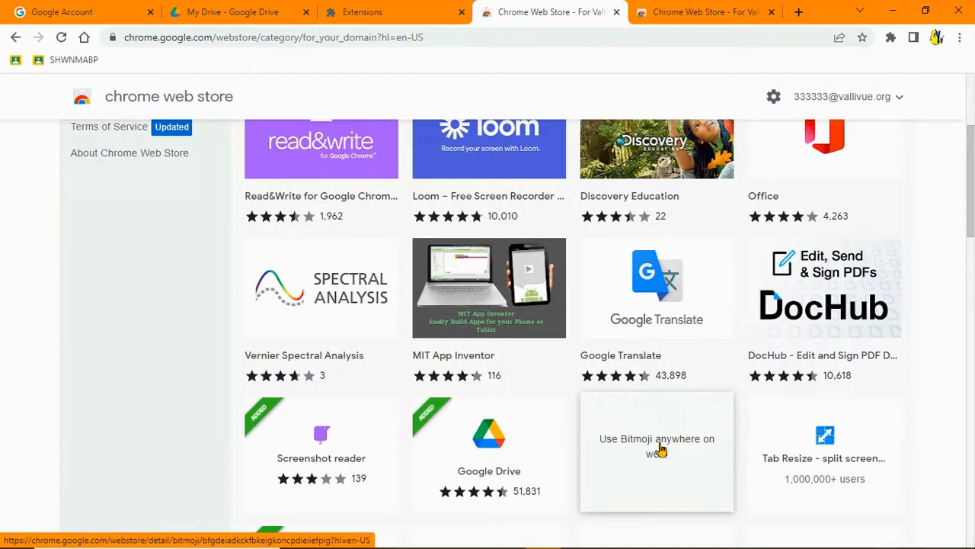
# Pin the OrbitNote, Read&Write for Google Chrome and Screenshot reader extensions to the browser.
pyautogui.click(891, 37)
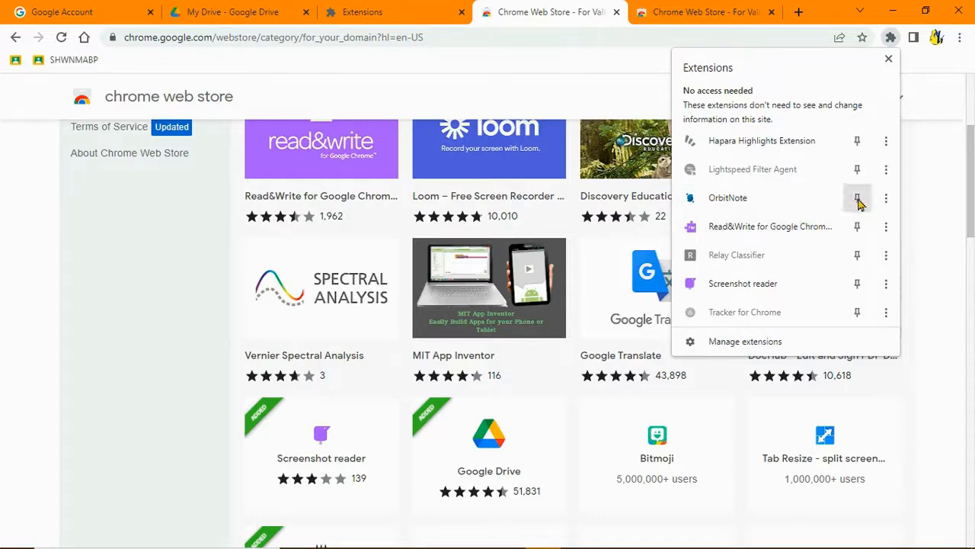
pyautogui.click(858, 199)
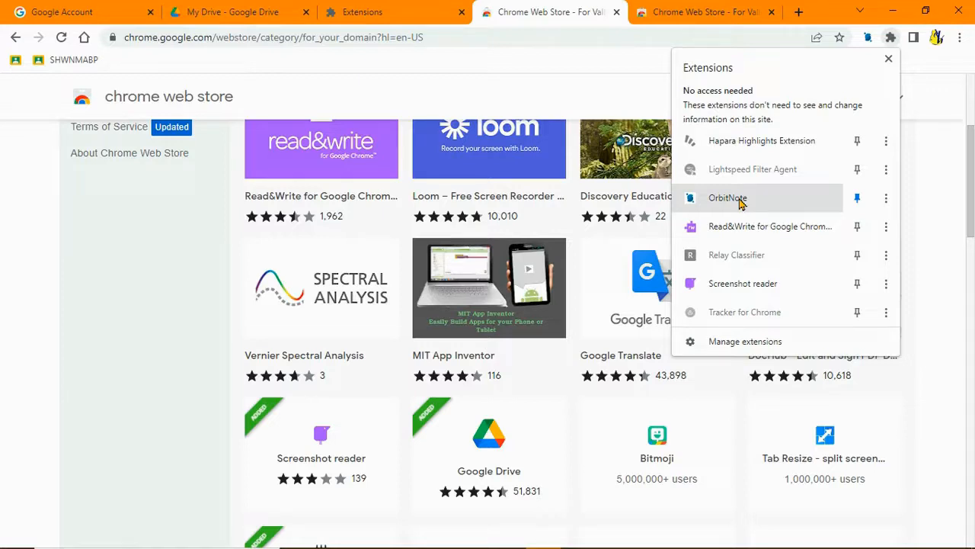
pyautogui.click(856, 227)
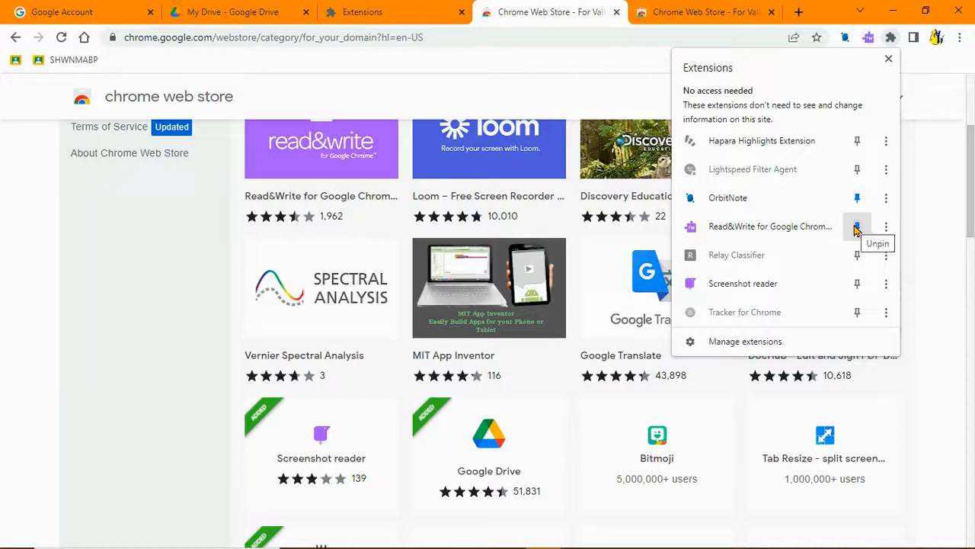
pyautogui.click(858, 283)
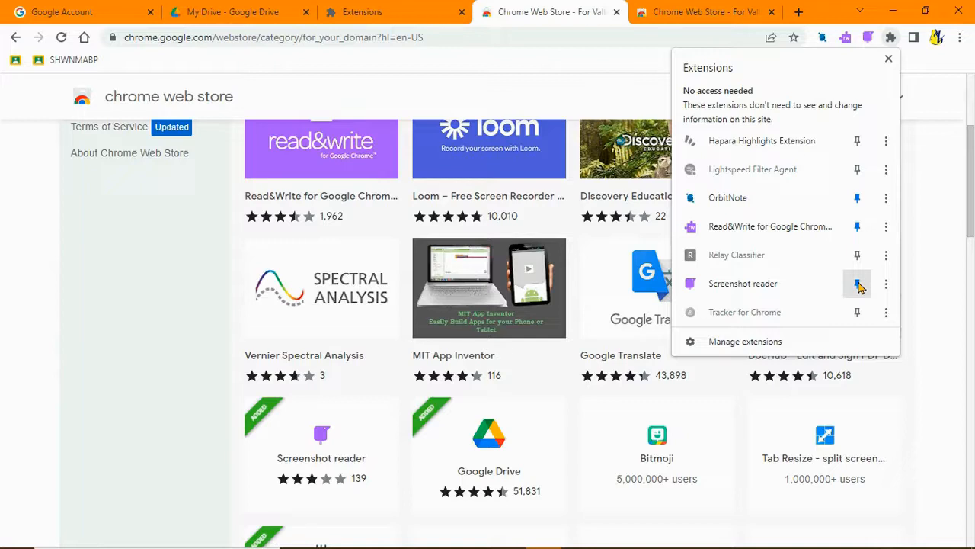
pyautogui.click(930, 57)
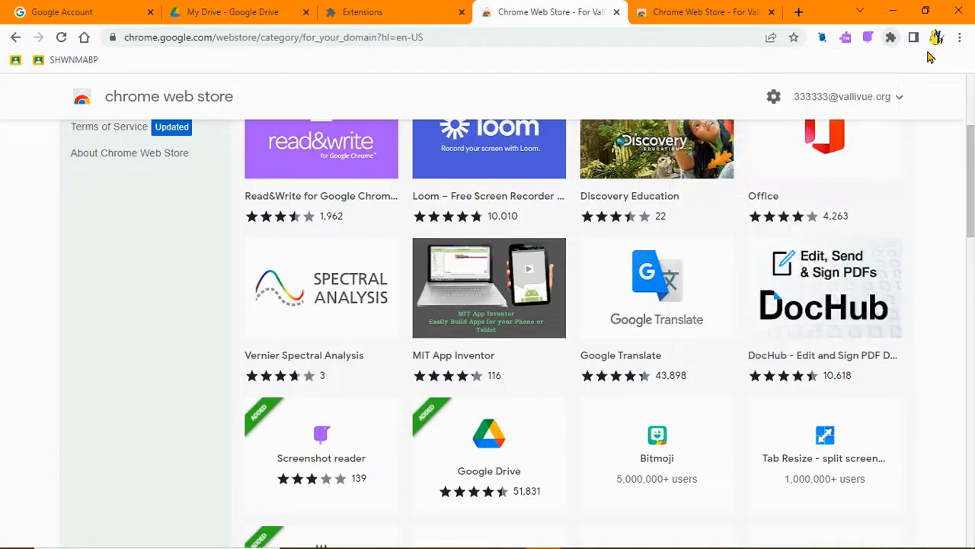
# Launch OrbitNote, sign in with the existing Google account and allow it the requested access.
pyautogui.click(823, 40)
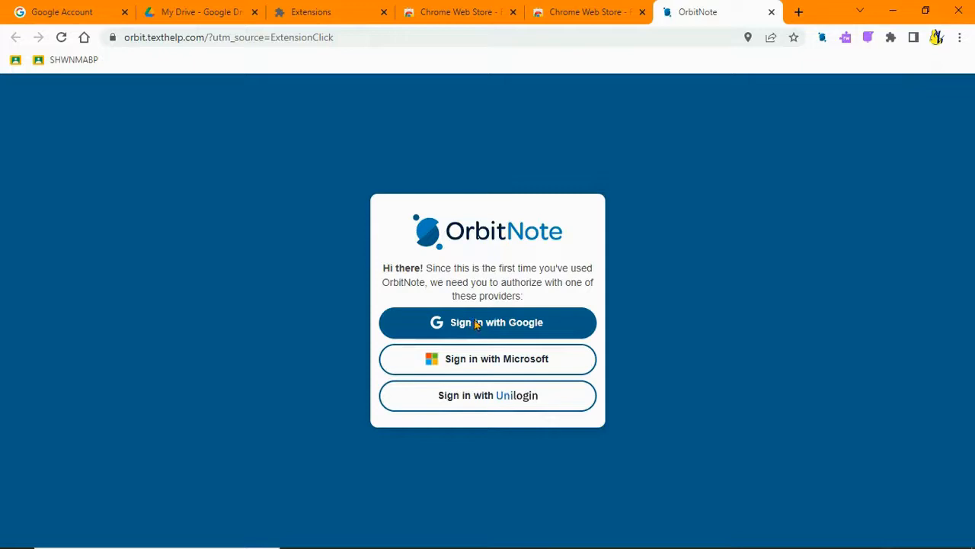
pyautogui.click(474, 324)
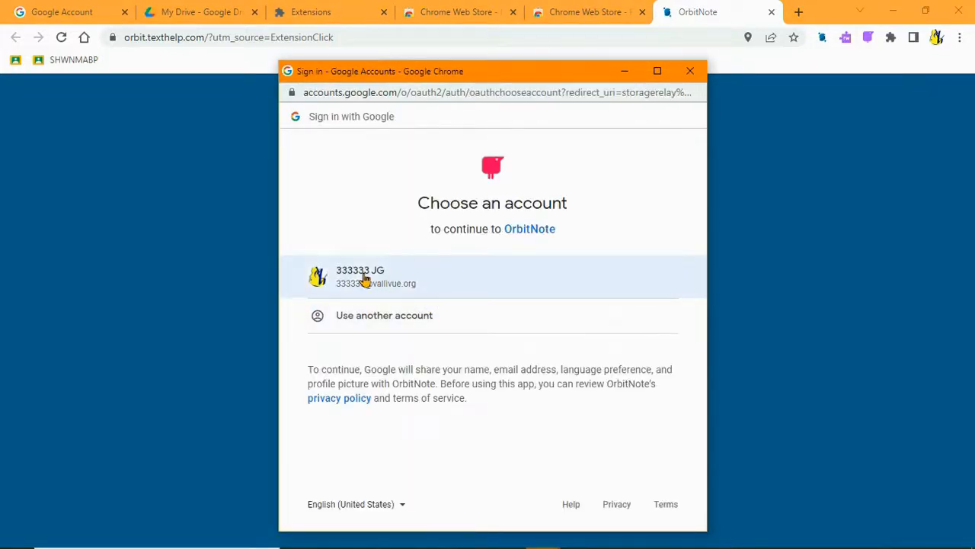
pyautogui.click(364, 279)
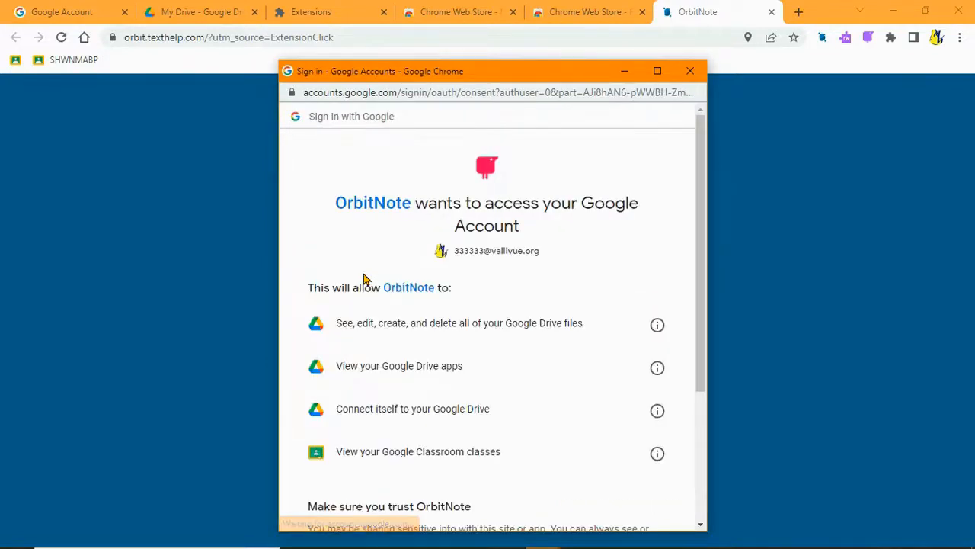
pyautogui.scroll(-3, 364, 278)
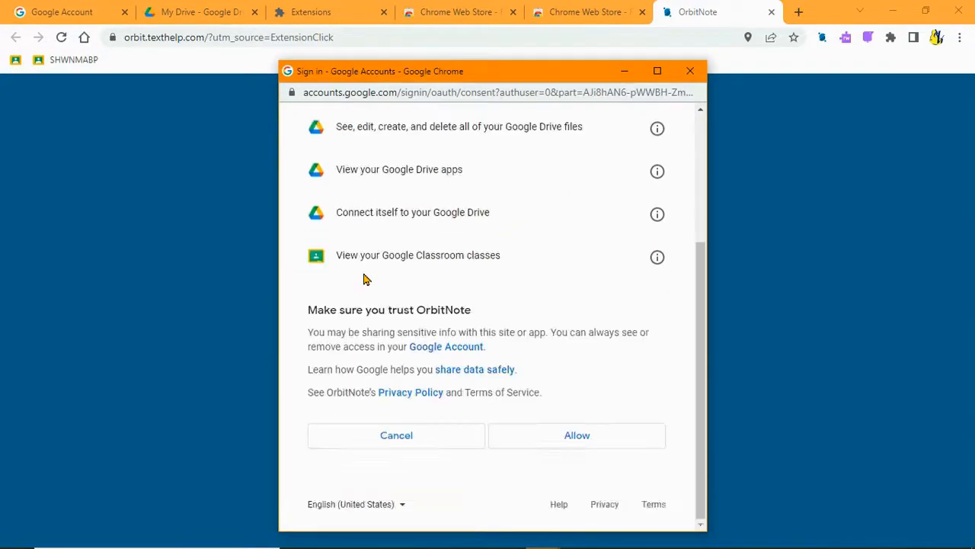
pyautogui.click(573, 440)
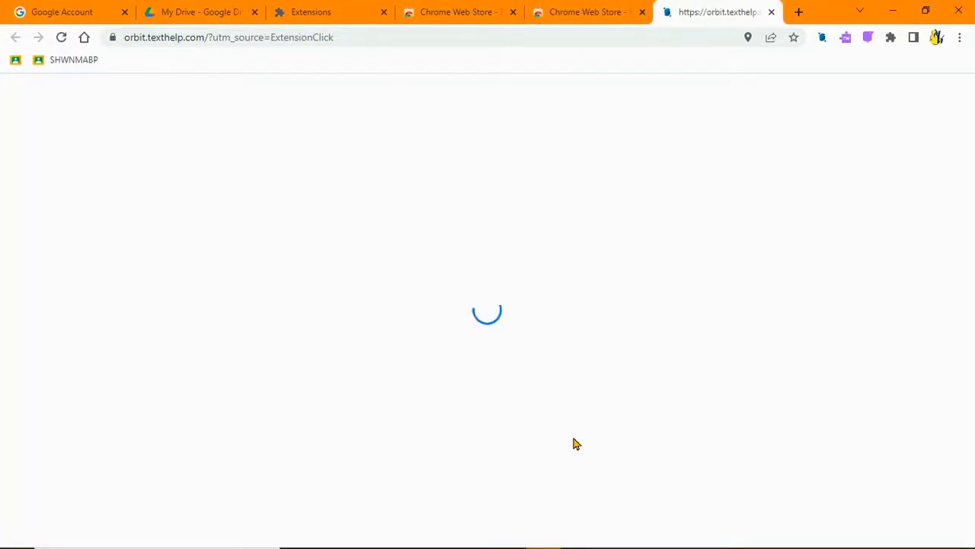
# Review the OrbitNote extension's options, then close them without changes.
pyautogui.rightClick(823, 42)
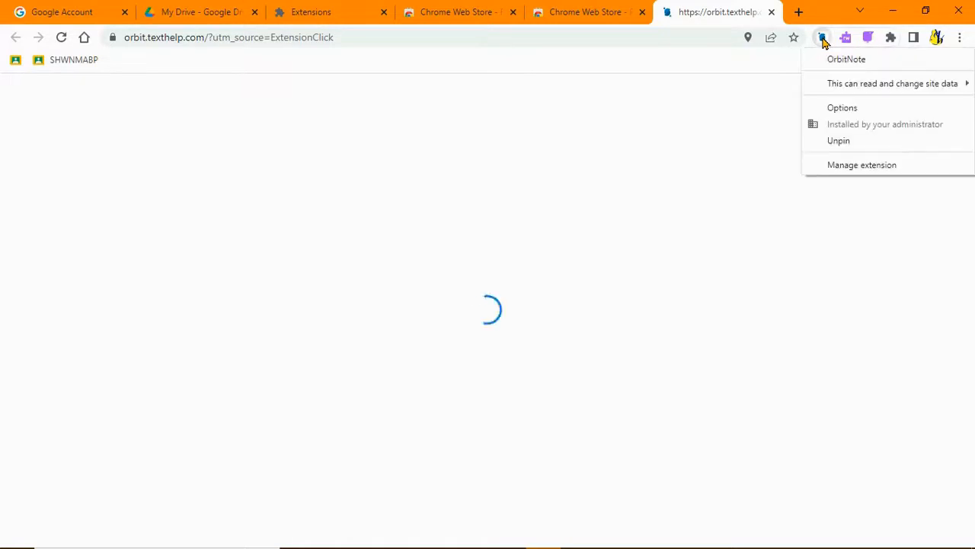
pyautogui.click(832, 108)
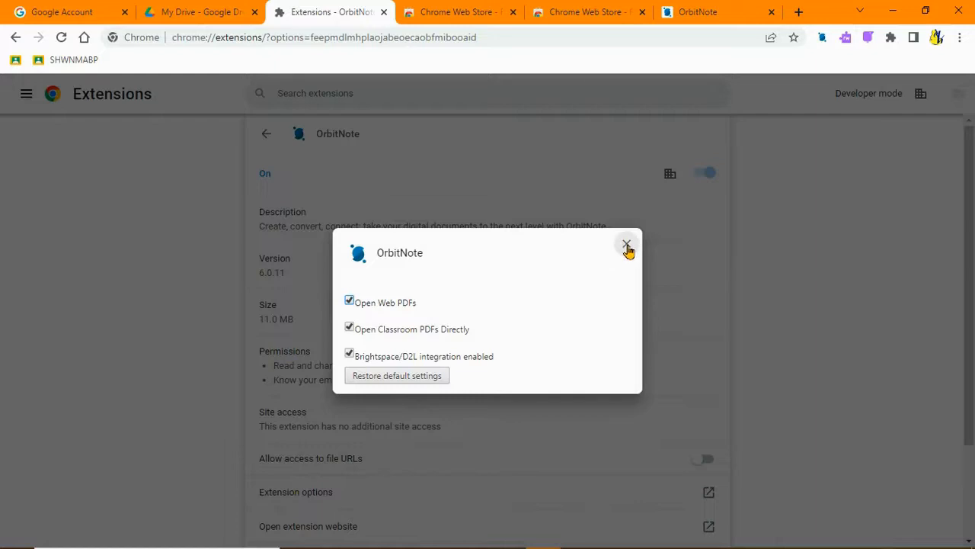
pyautogui.click(627, 246)
# Reload My Drive and open the VSD Sports physical exam PDF with OrbitNote.
pyautogui.click(202, 11)
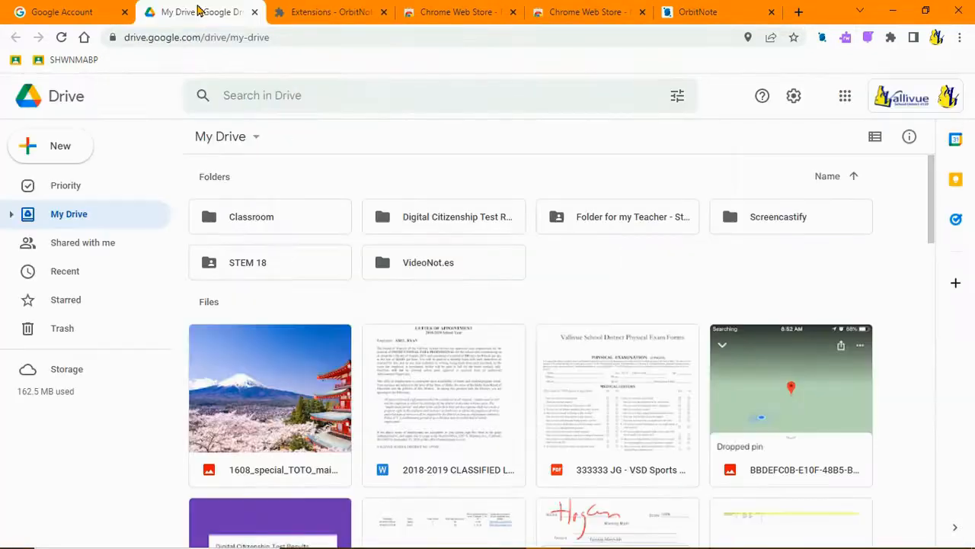
pyautogui.click(63, 39)
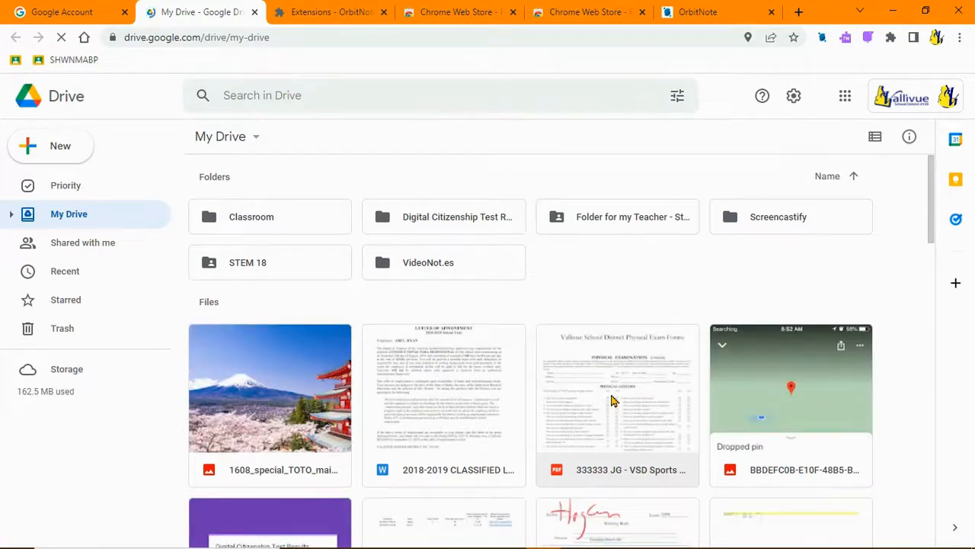
pyautogui.rightClick(612, 400)
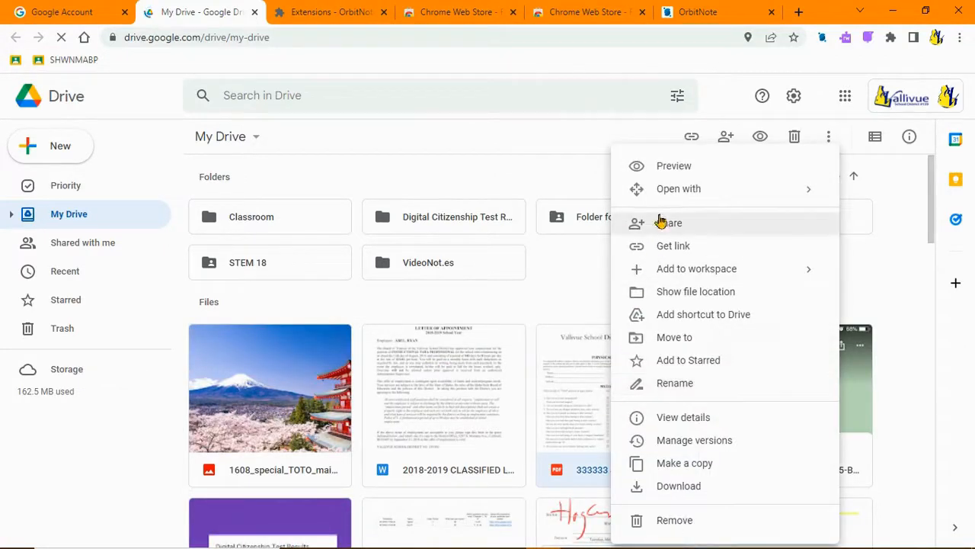
pyautogui.moveTo(664, 194)
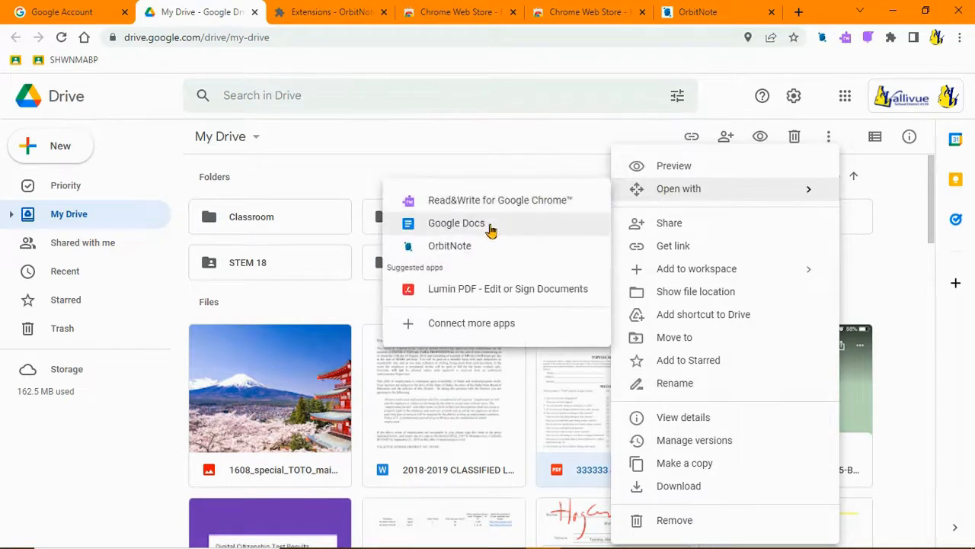
pyautogui.click(455, 250)
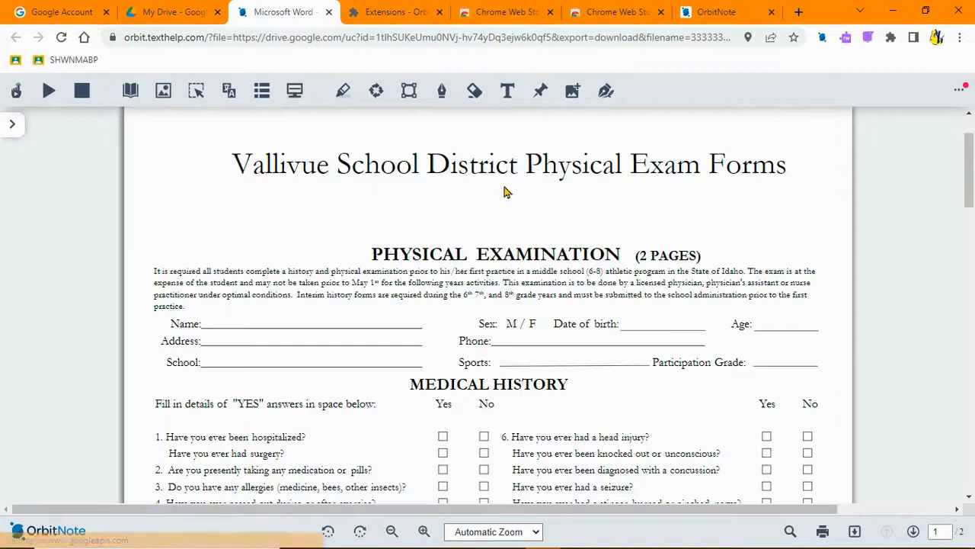
# Add the text "Answer some questions" over the second Yes/No column headings in the Medical History section.
pyautogui.click(507, 91)
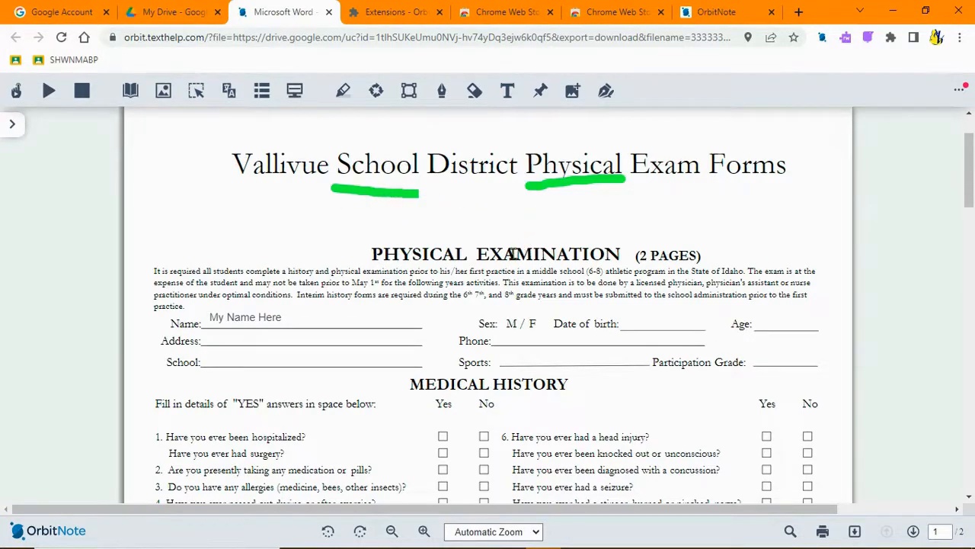
pyautogui.click(507, 91)
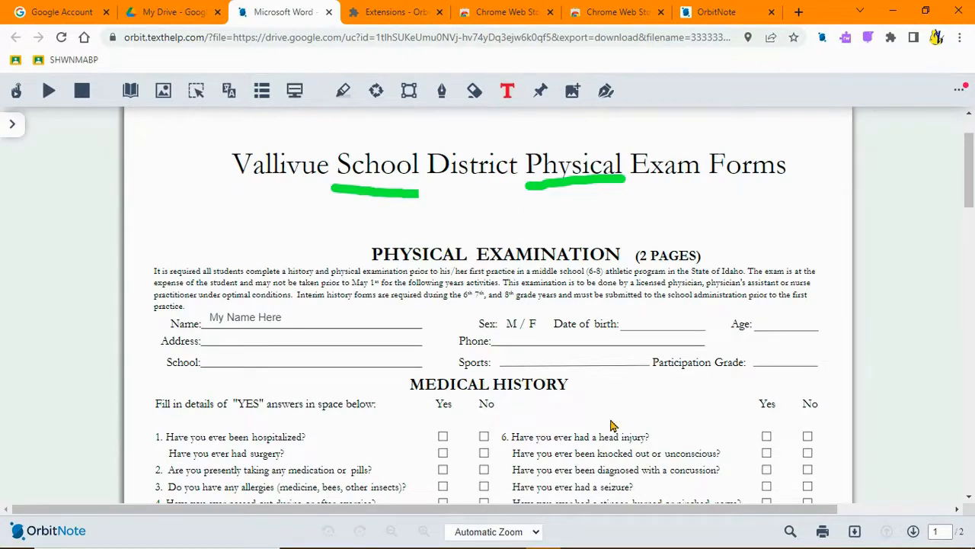
pyautogui.click(722, 416)
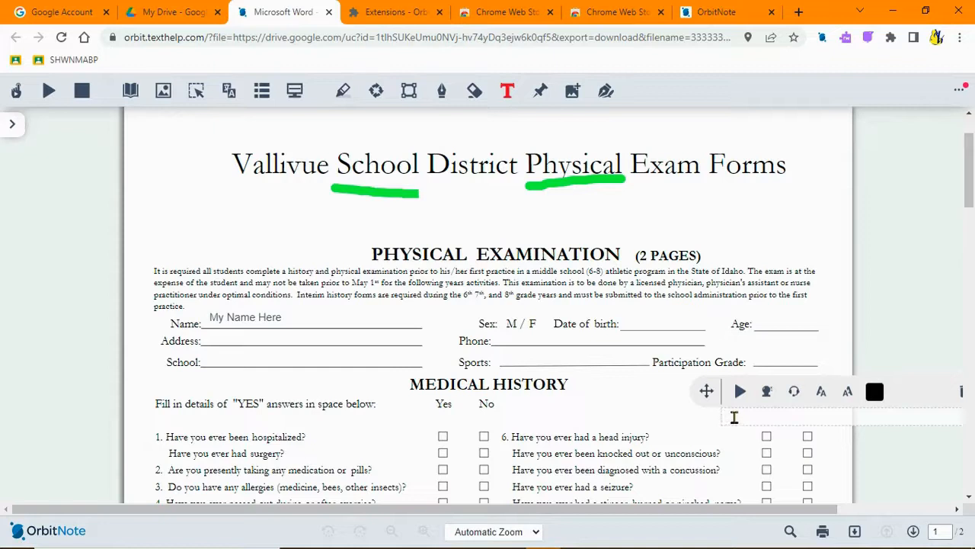
pyautogui.write('some questions')
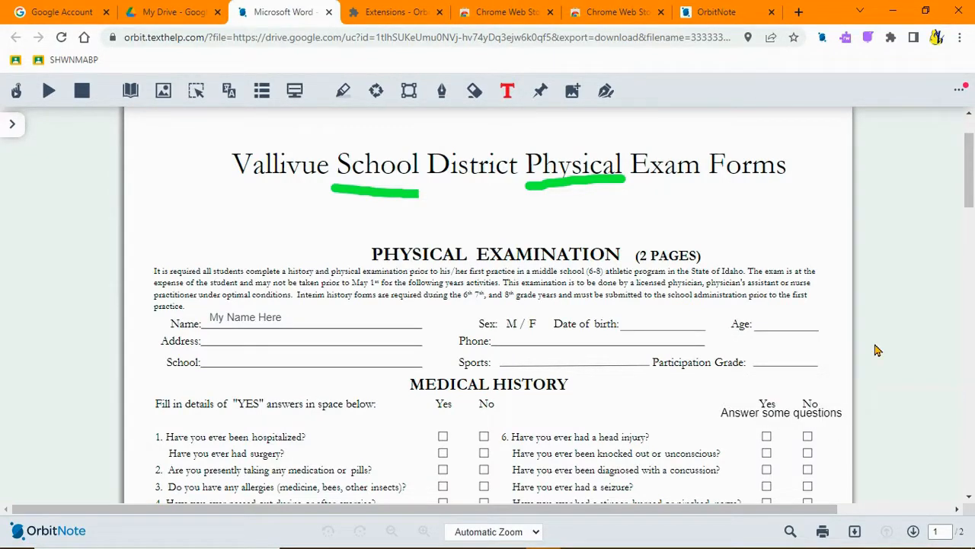
# Move the "Answer some questions" text onto the form's School line and leave the text tool.
pyautogui.click(767, 415)
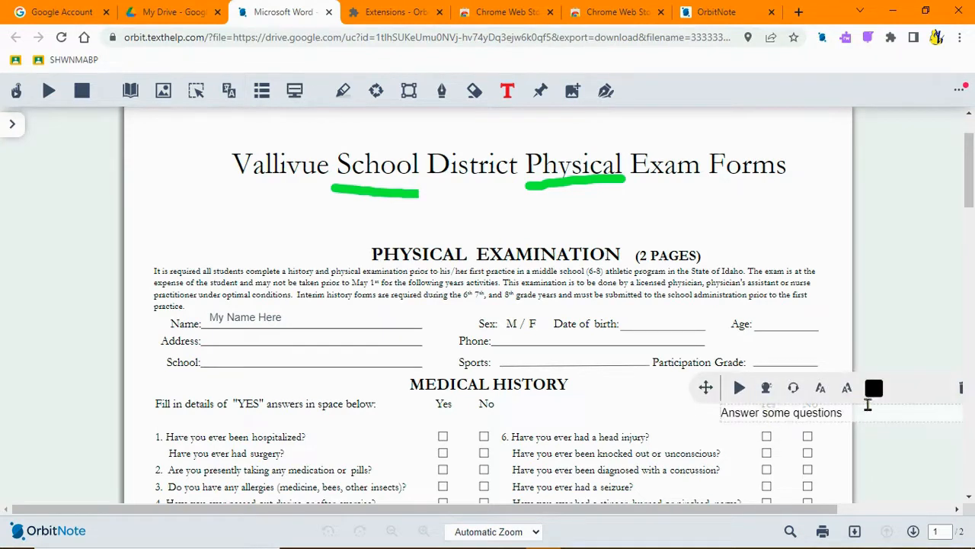
pyautogui.moveTo(706, 389); pyautogui.dragTo(217, 338)
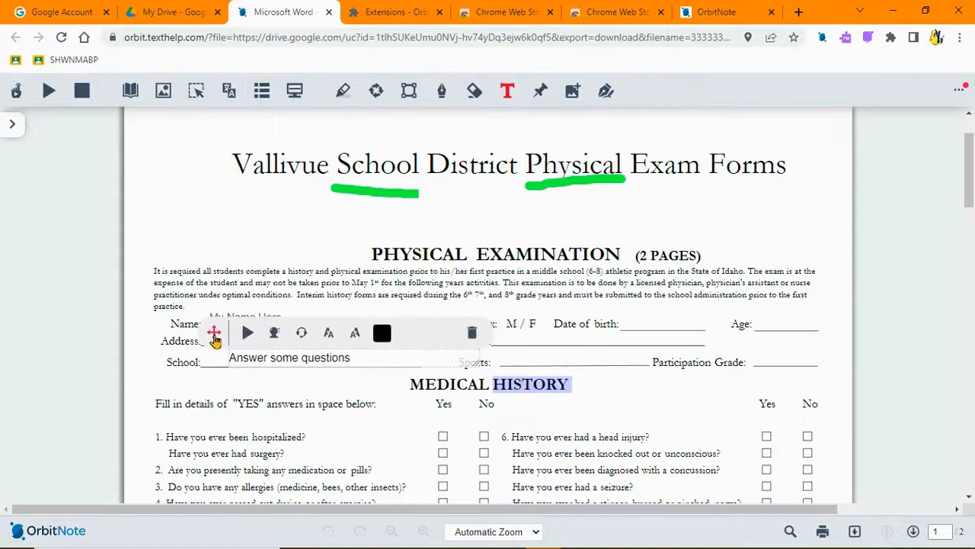
pyautogui.click(199, 240)
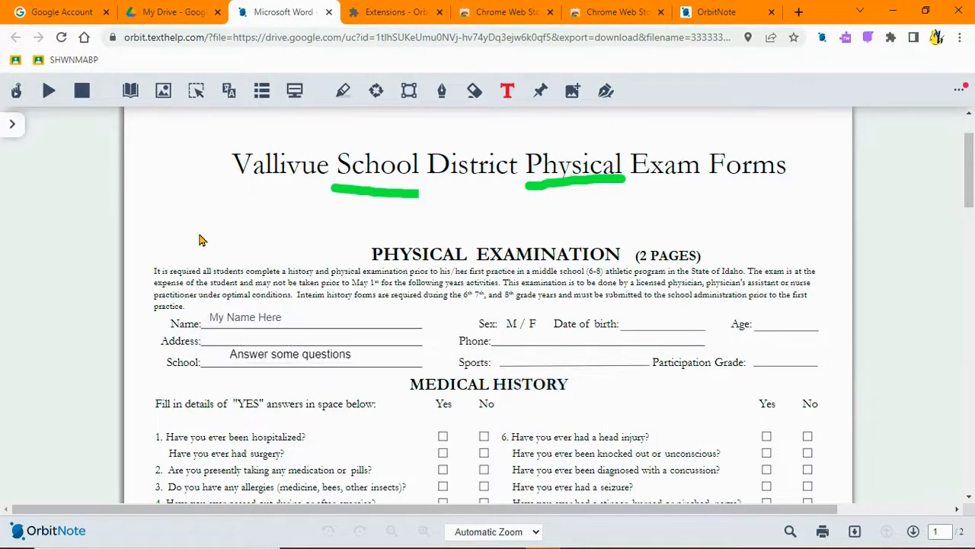
pyautogui.click(506, 91)
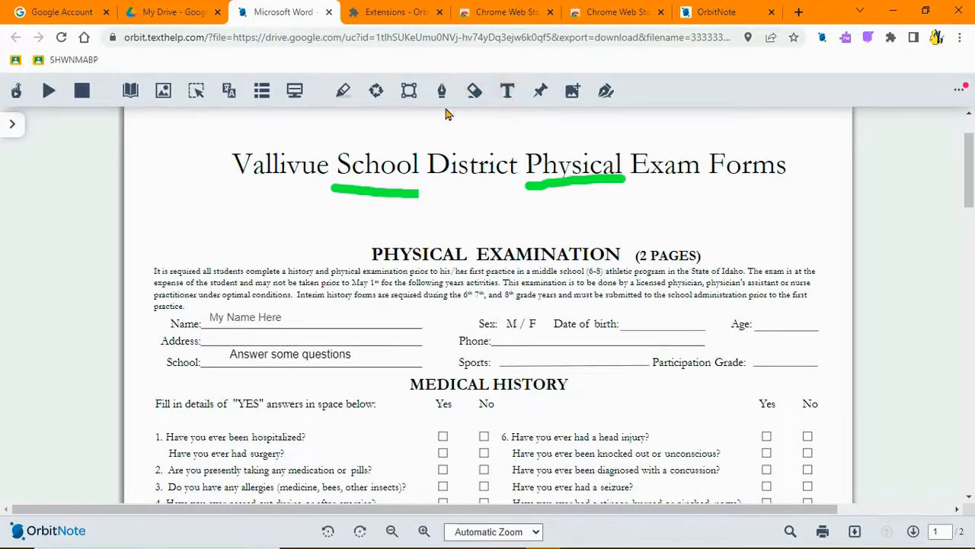
pyautogui.click(345, 95)
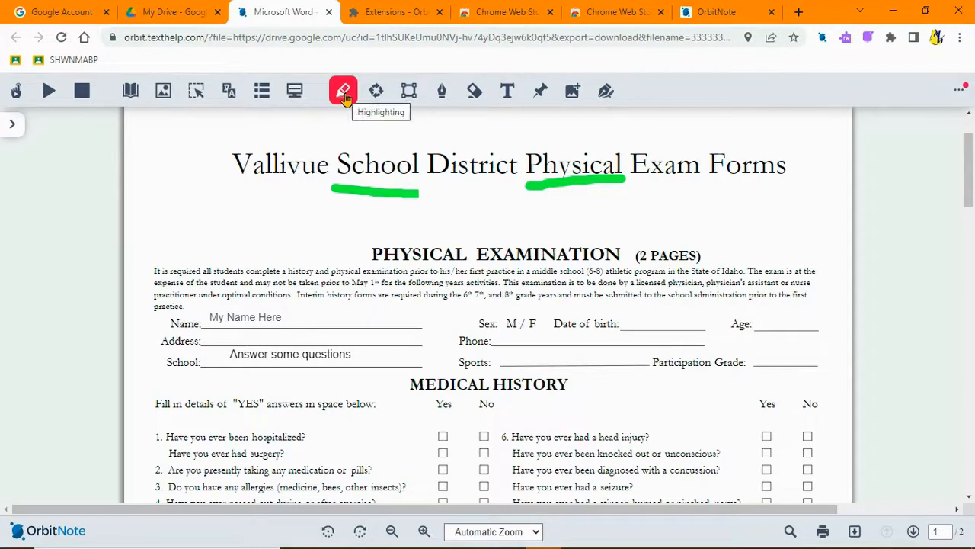
pyautogui.click(442, 91)
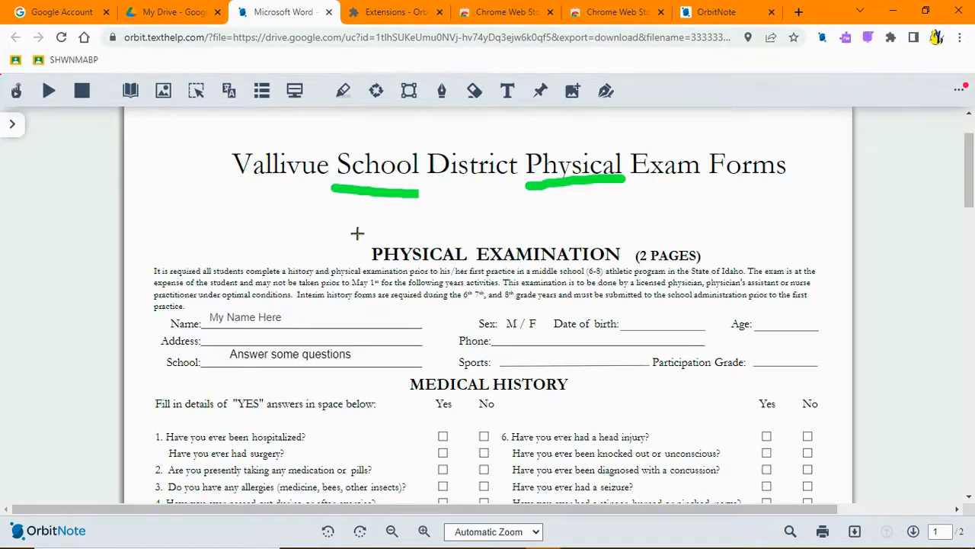
# Frame the PHYSICAL EXAMINATION heading with a screenshot reader selection and start reading it aloud.
pyautogui.moveTo(357, 233); pyautogui.dragTo(625, 263)
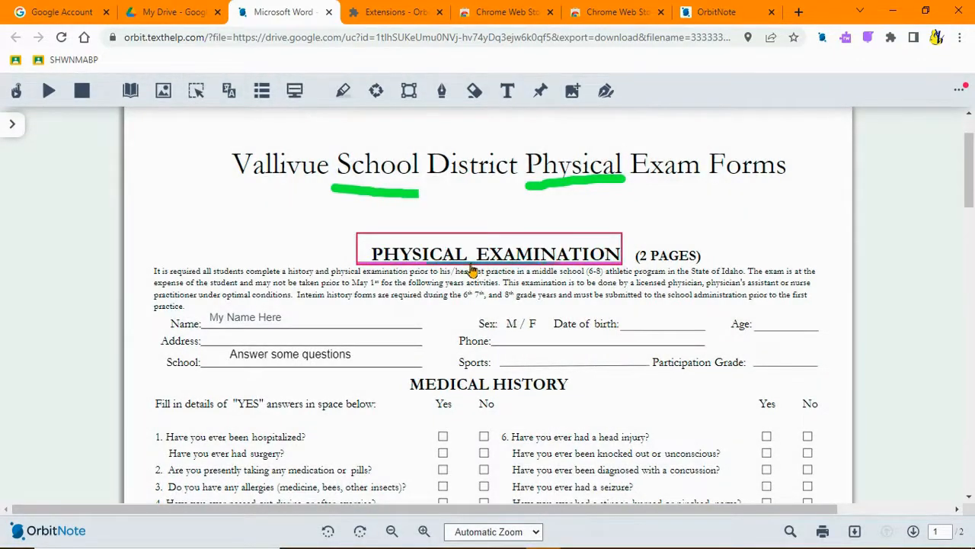
pyautogui.doubleClick(445, 270)
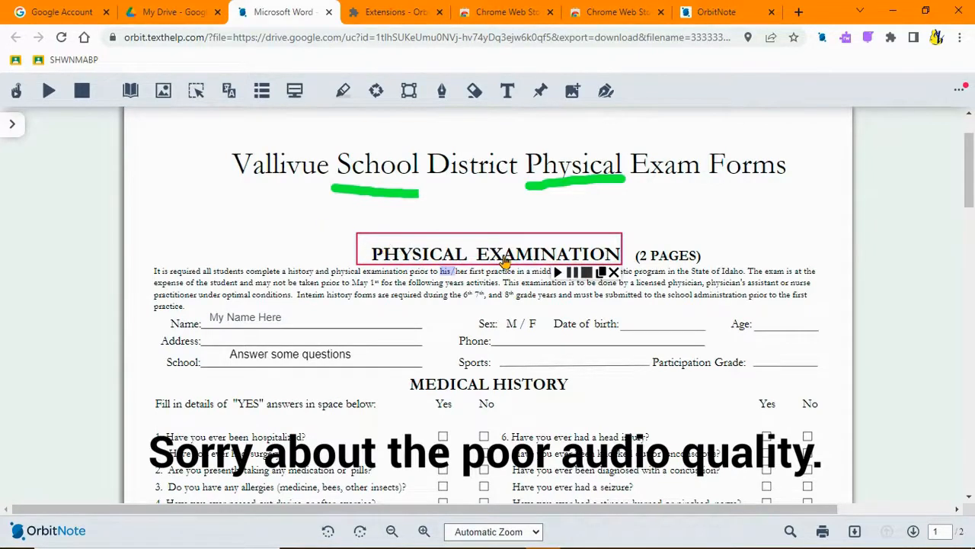
pyautogui.click(558, 273)
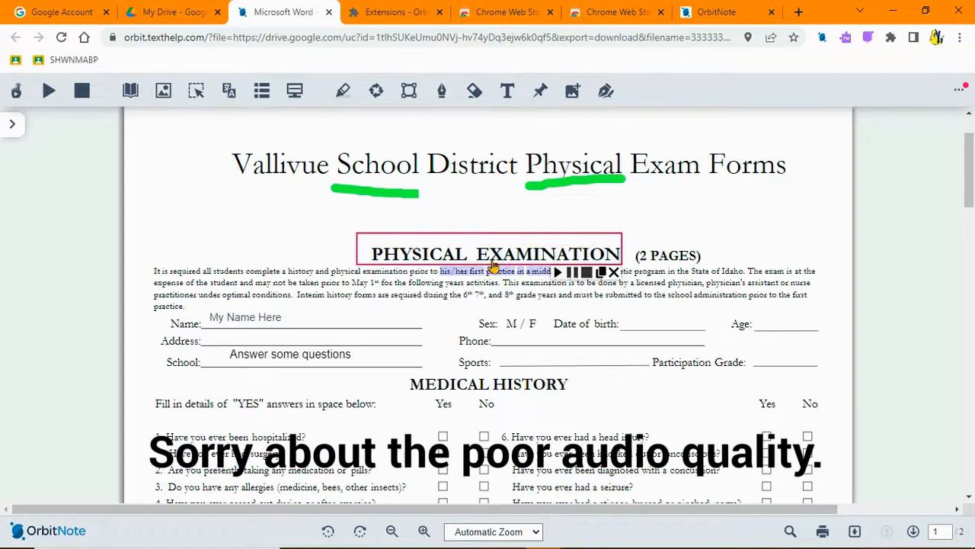
# Dismiss the current screenshot reader selection, read the "Vallivue School District Physical Exam Forms" title aloud with a new one, and close it.
pyautogui.moveTo(520, 261)
pyautogui.mouseDown()
pyautogui.moveTo(509, 275)
pyautogui.moveTo(377, 290)
pyautogui.moveTo(173, 266)
pyautogui.moveTo(312, 249)
pyautogui.moveTo(515, 270)
pyautogui.mouseUp()
pyautogui.click(615, 273)
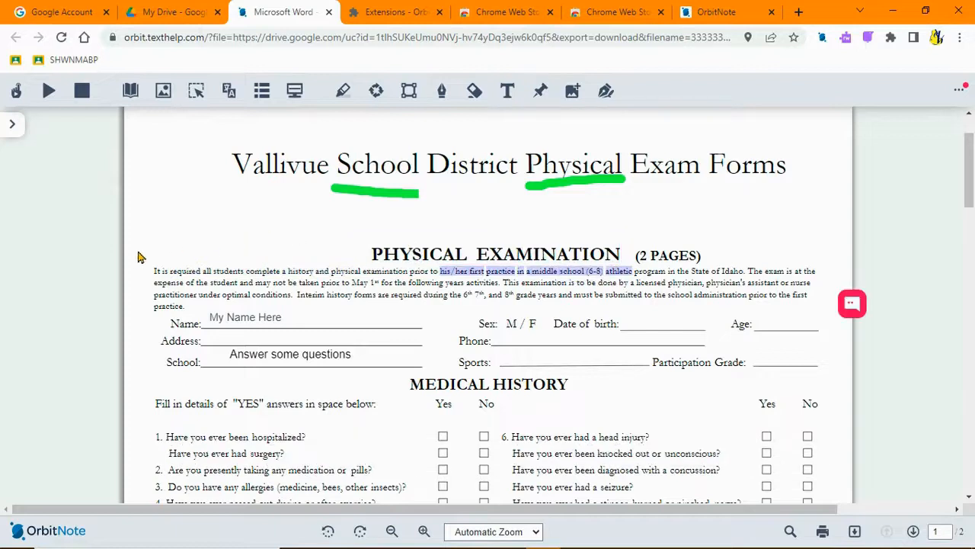
pyautogui.click(870, 40)
pyautogui.moveTo(206, 123); pyautogui.dragTo(816, 207)
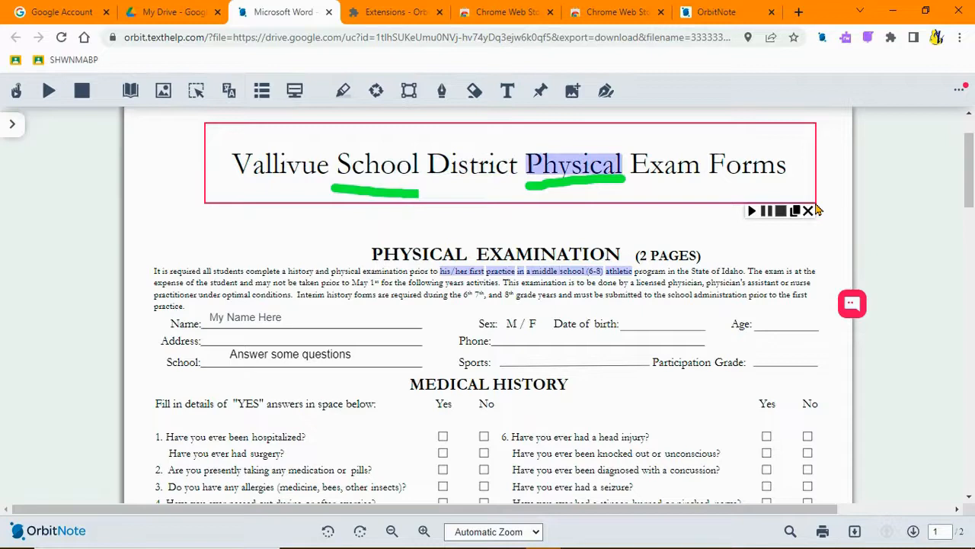
pyautogui.click(808, 210)
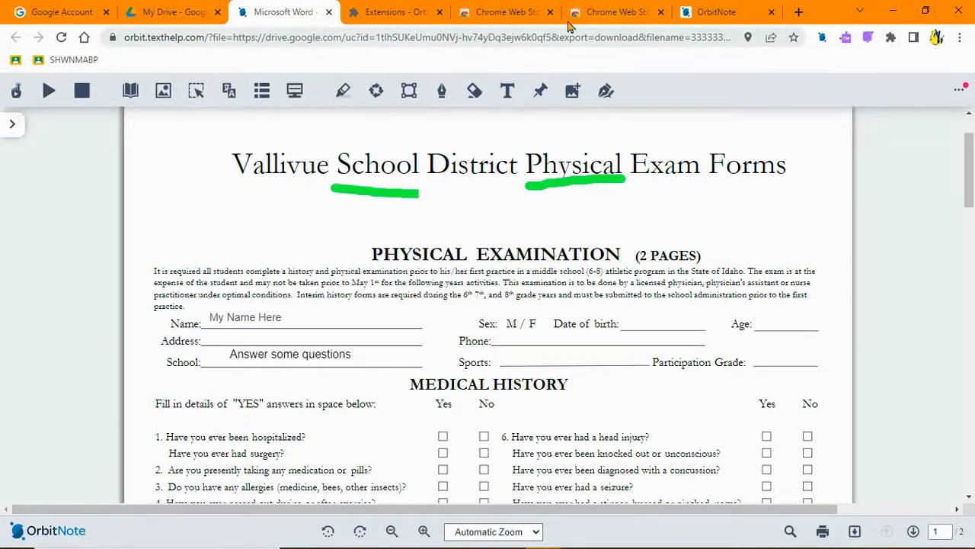
# Find Bitmoji among the school domain's recommended items in the Chrome Web Store and install its extension.
pyautogui.click(485, 13)
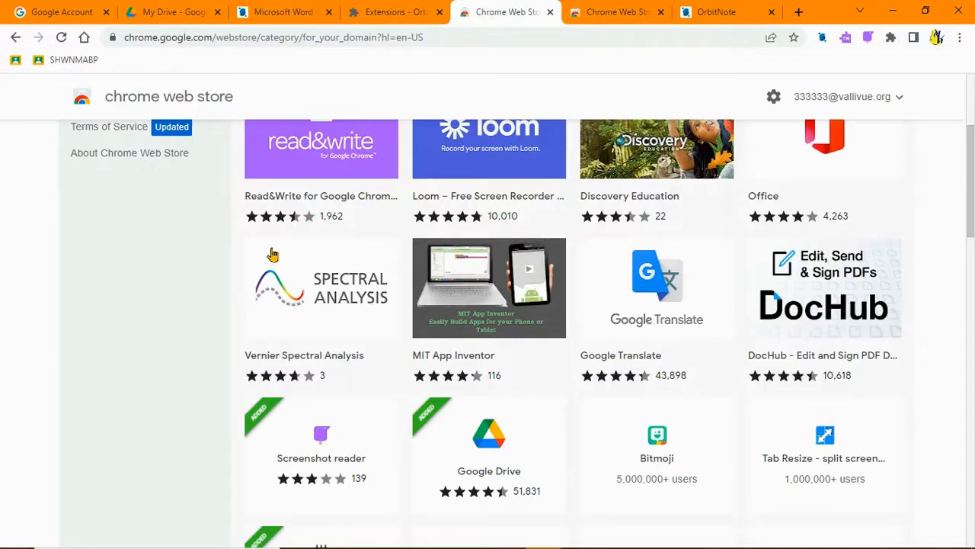
pyautogui.scroll(-4, 155, 282)
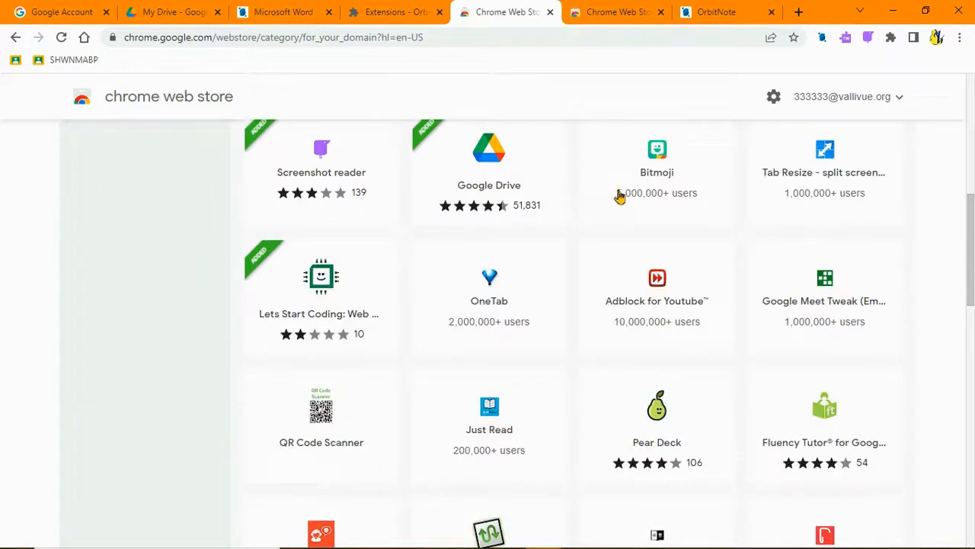
pyautogui.click(664, 193)
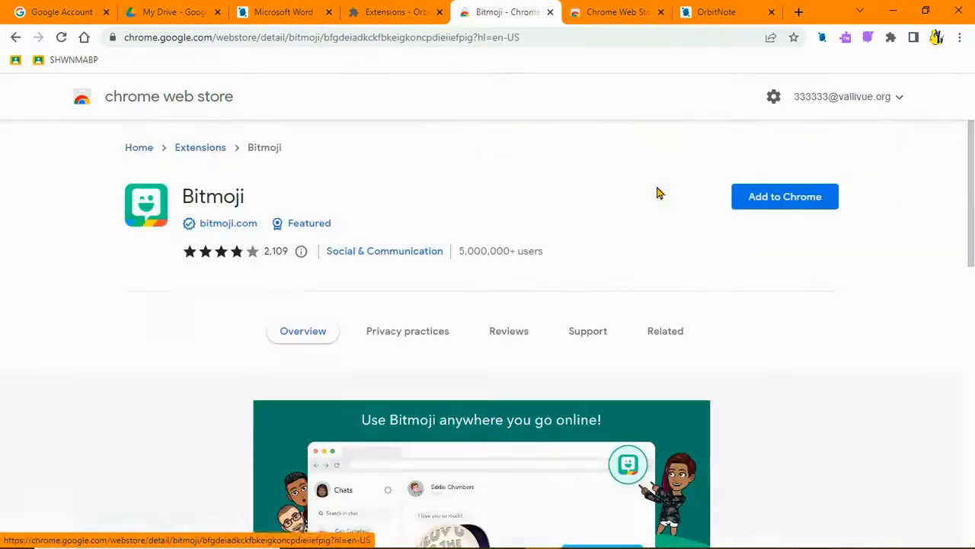
pyautogui.click(783, 196)
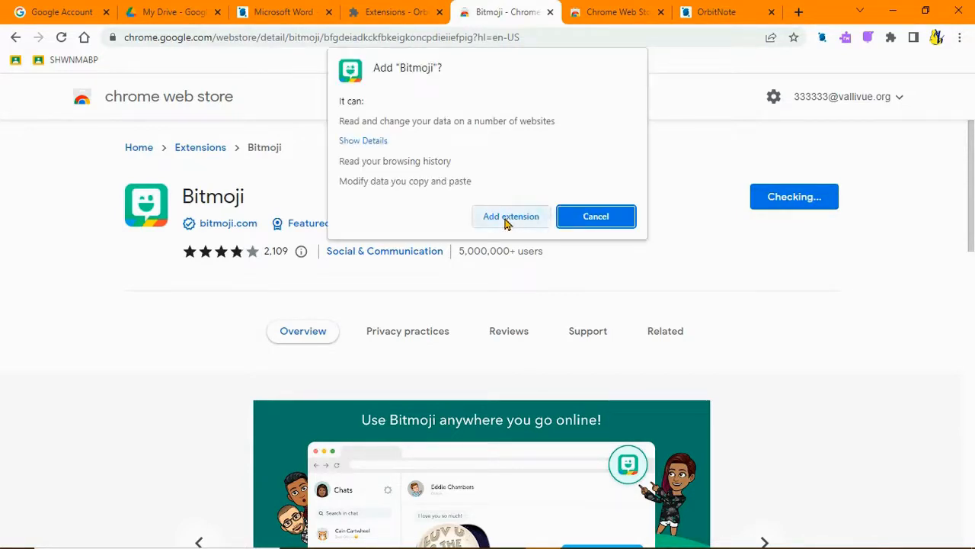
pyautogui.click(507, 217)
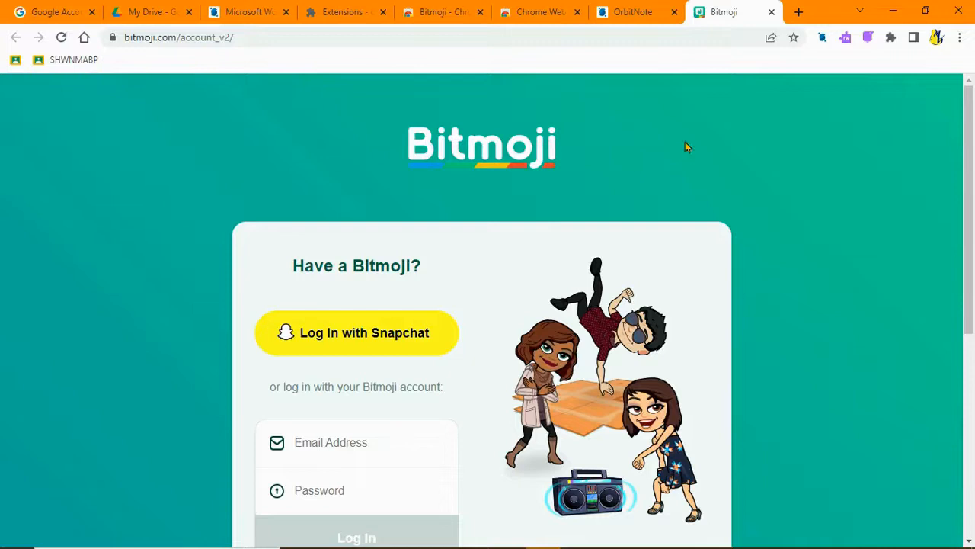
# Pin the Bitmoji extension to the browser toolbar and close the extensions list.
pyautogui.click(891, 38)
pyautogui.click(858, 141)
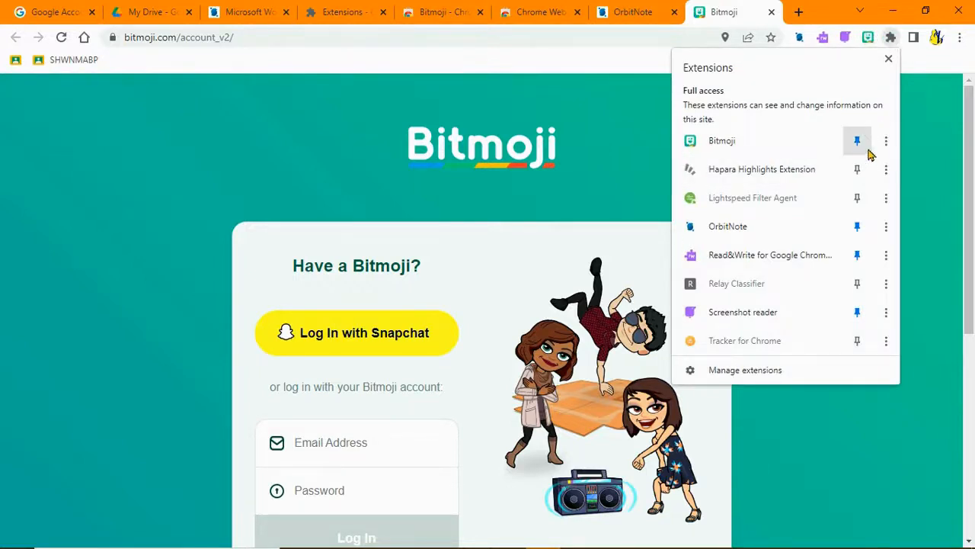
pyautogui.click(890, 61)
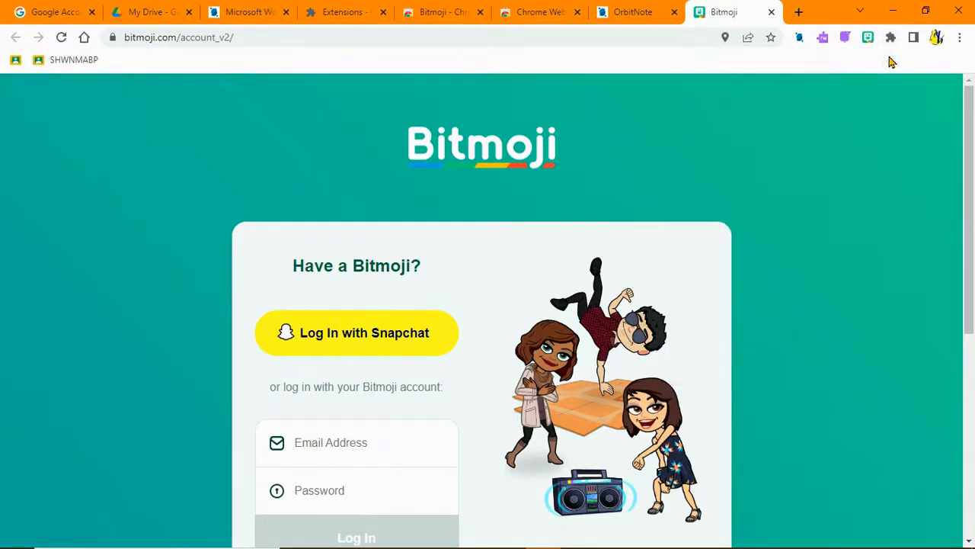